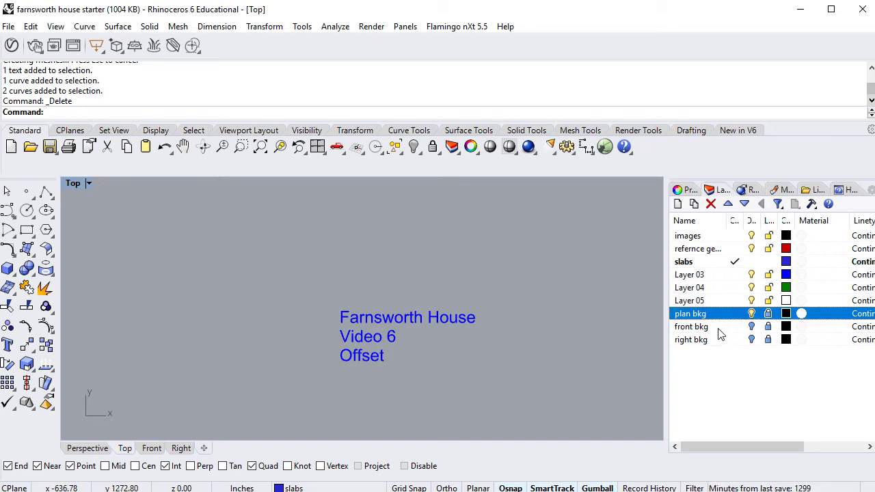
- Examine the floor plan drawing along the edges and corners of the house slab outline
scroll(599, 354, "down", 5)
right_click_drag(600, 354, 390, 335)
scroll(438, 343, "up", 5)
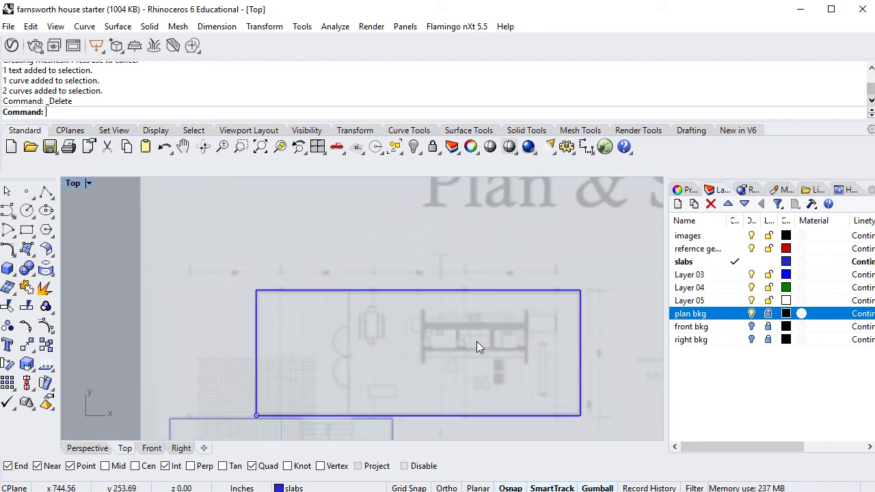
right_click_drag(490, 343, 389, 338)
scroll(295, 365, "up", 13)
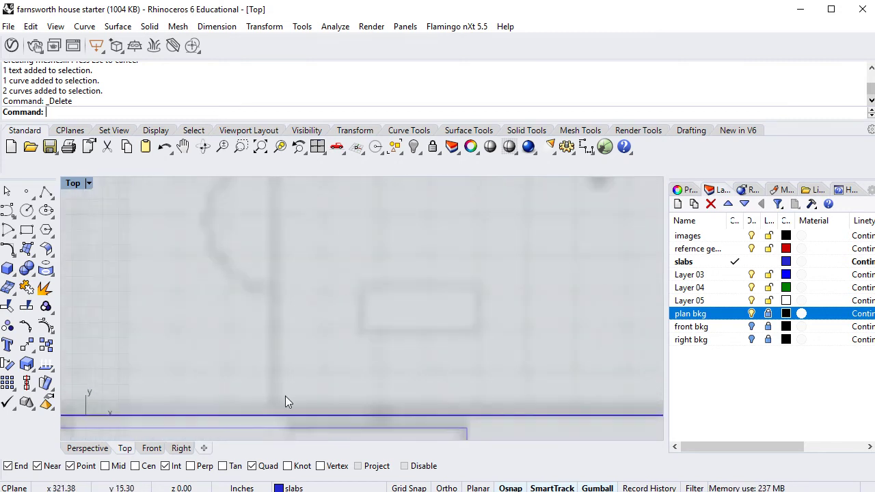
scroll(281, 363, "down", 10)
scroll(273, 333, "down", 2)
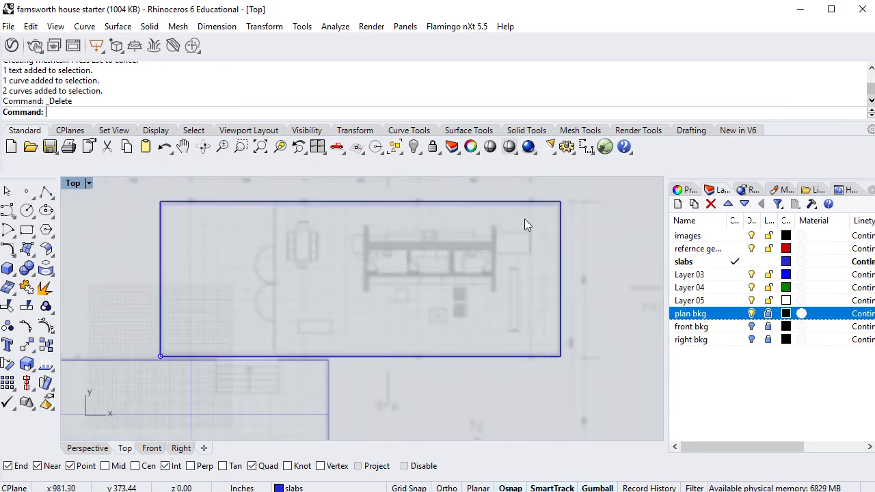
scroll(561, 210, "up", 5)
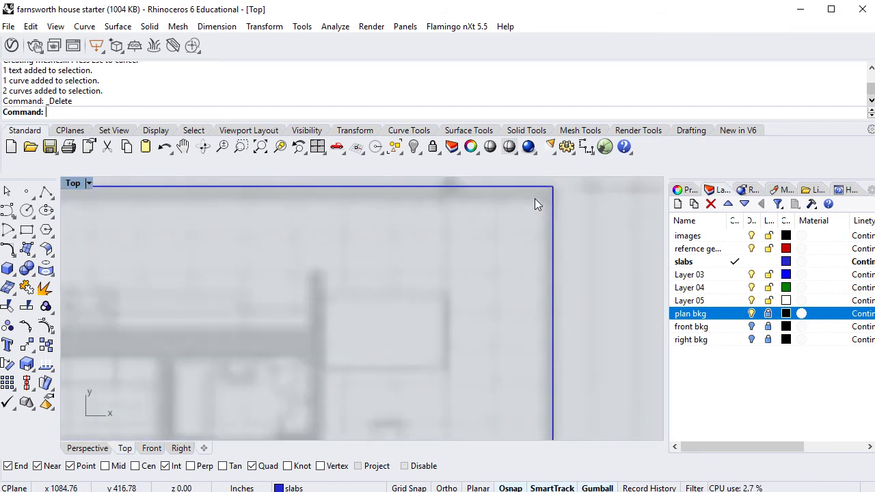
scroll(551, 325, "down", 5)
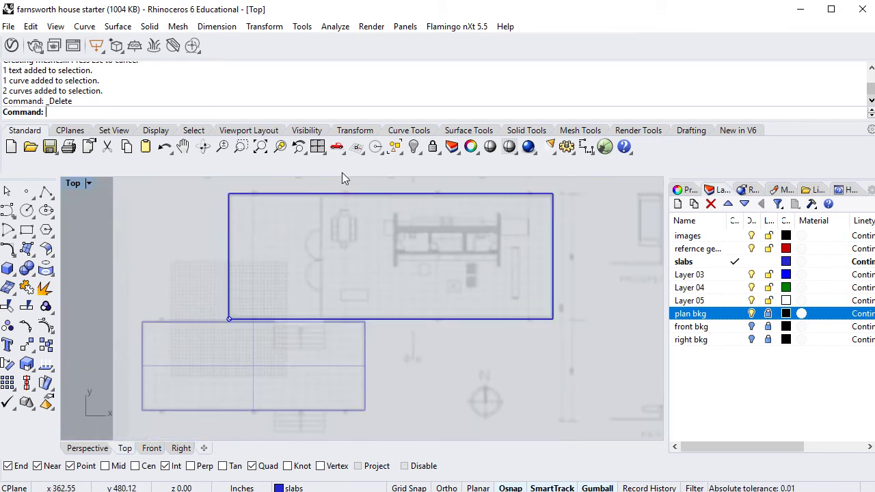
right_click_drag(604, 277, 562, 294)
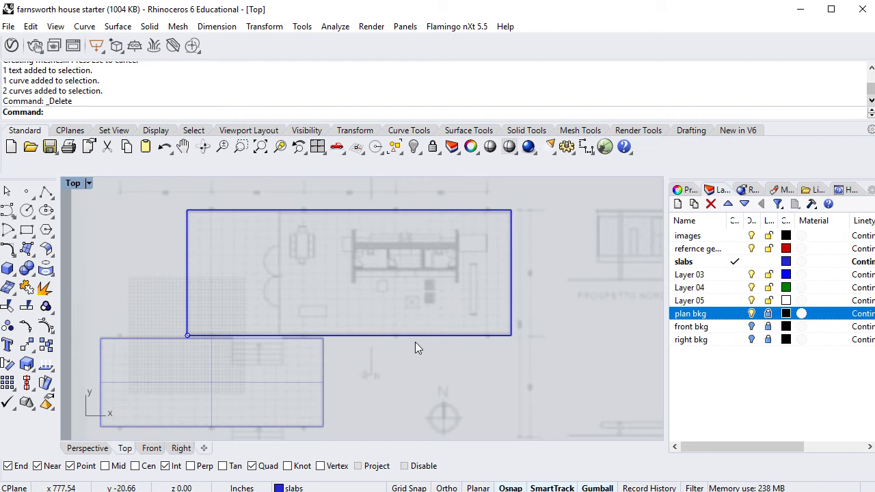
scroll(305, 323, "up", 8)
scroll(232, 325, "down", 3)
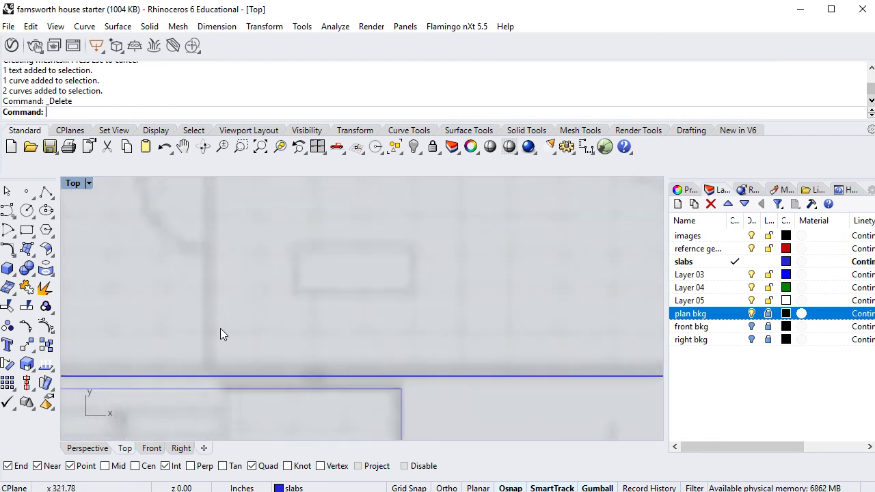
scroll(495, 224, "down", 10)
right_click_drag(510, 227, 335, 348)
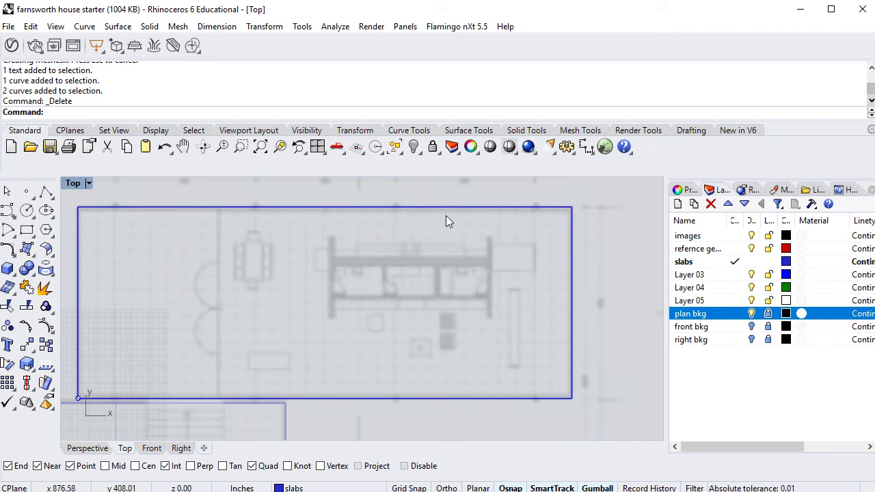
- Select the house slab's outline curve from the overlapping curves and extrusion
left_click(573, 375)
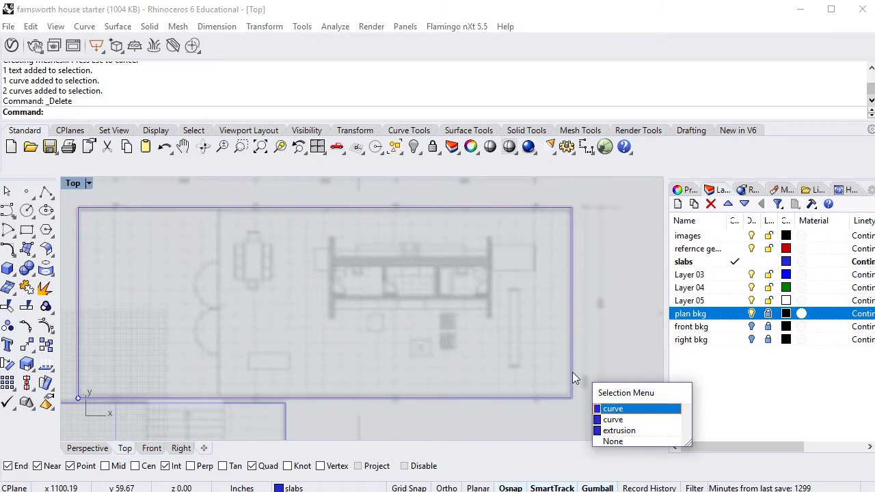
left_click(609, 410)
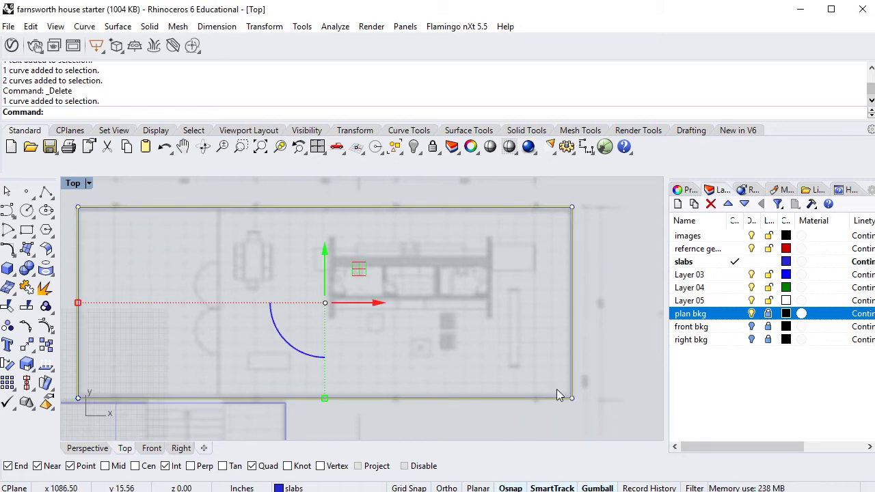
scroll(406, 386, "up", 4)
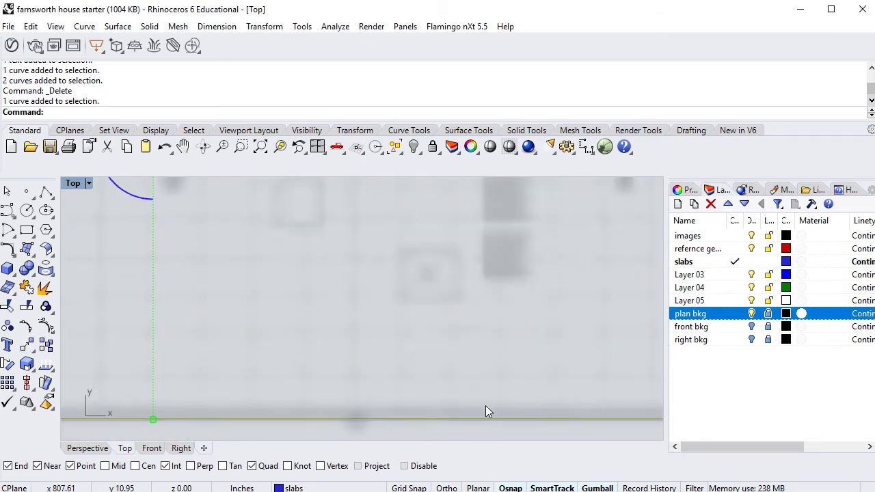
scroll(551, 395, "down", 2)
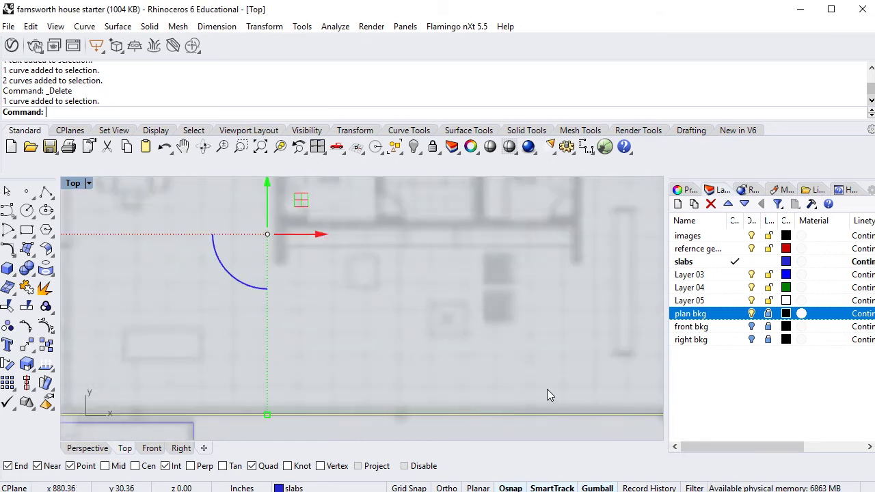
- Examine the house reference photo in the Perspective view, focusing on the glass walls and their relation to the slab and roof edges
left_click(88, 447)
scroll(335, 315, "down", 3)
right_click_drag(343, 315, 407, 350)
scroll(408, 350, "up", 5)
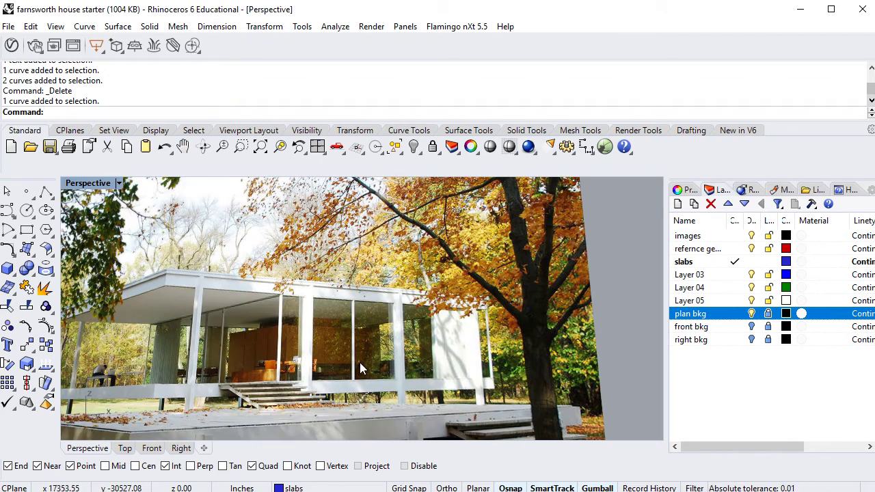
scroll(360, 362, "up", 4)
scroll(242, 274, "down", 8)
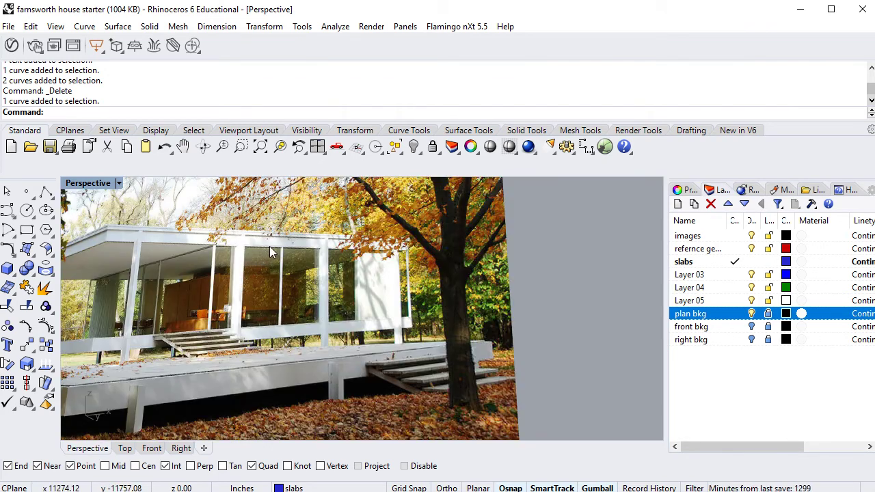
scroll(225, 246, "up", 8)
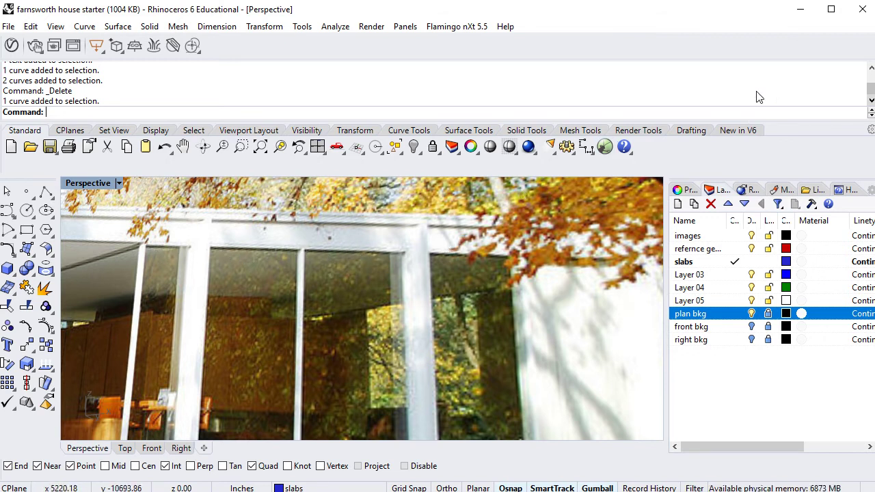
- Return to the Top view, add a layer named glass and make it the current layer
left_click(124, 448)
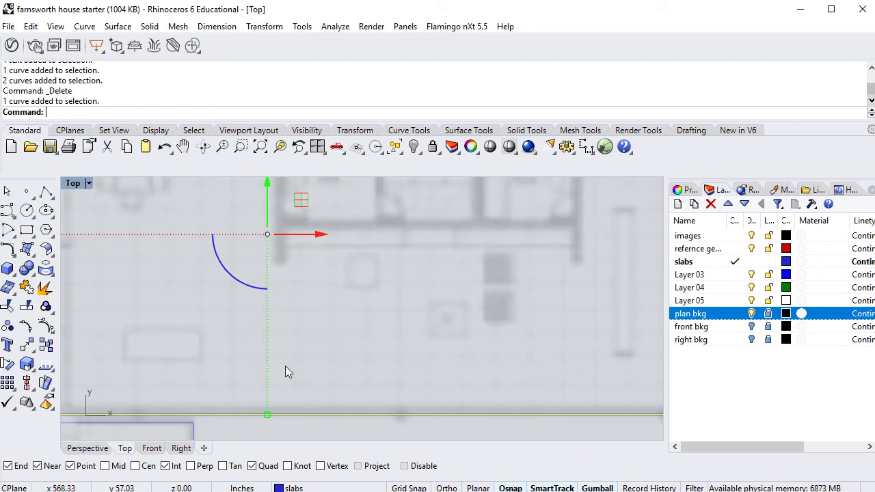
scroll(308, 362, "down", 5)
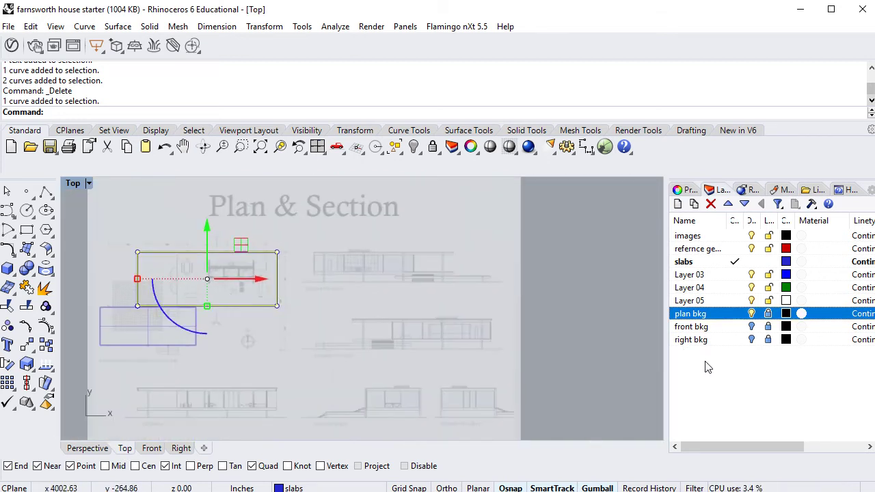
right_click(707, 367)
left_click(726, 369)
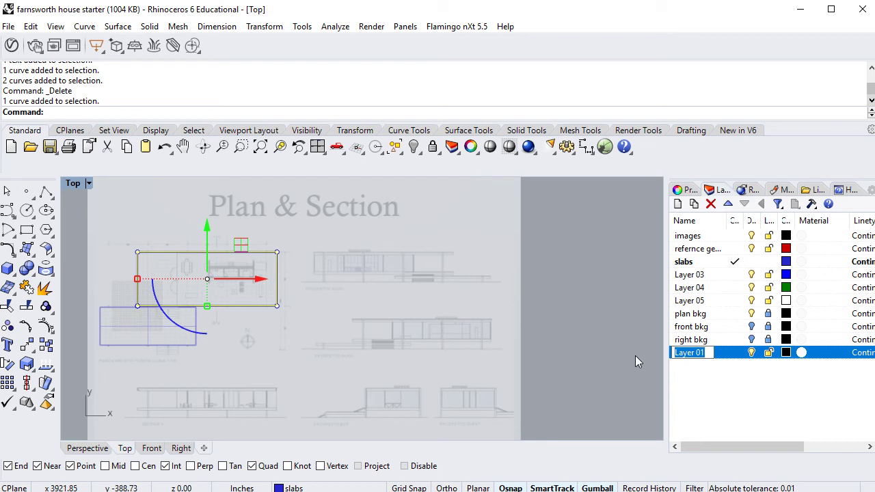
type("glass")
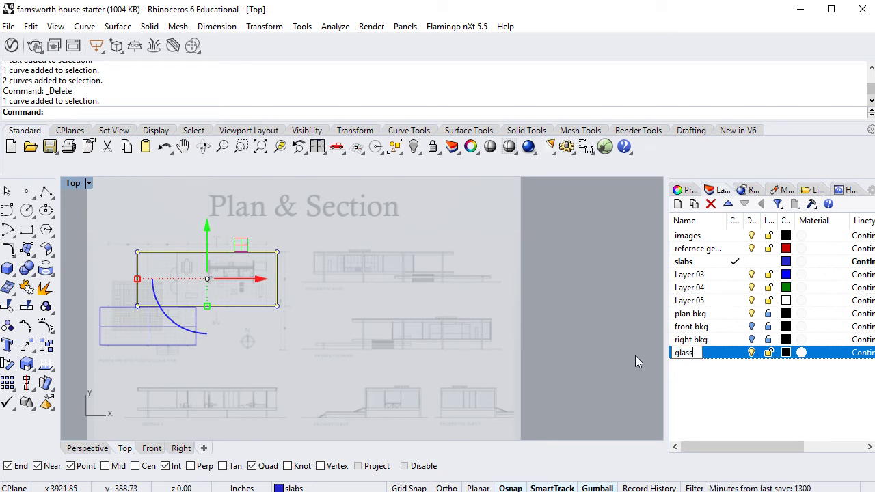
left_click(733, 352)
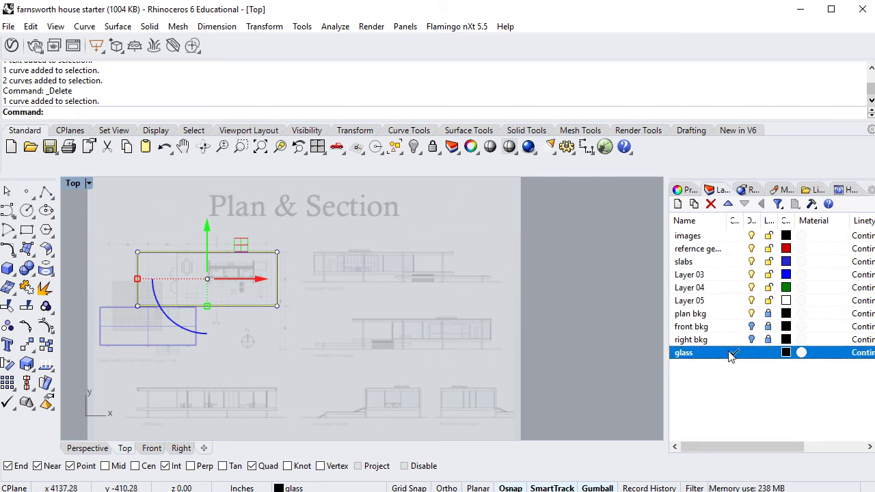
- Set the glass layer's color to a light cyan, R 105, G 229, B 225
left_click(786, 353)
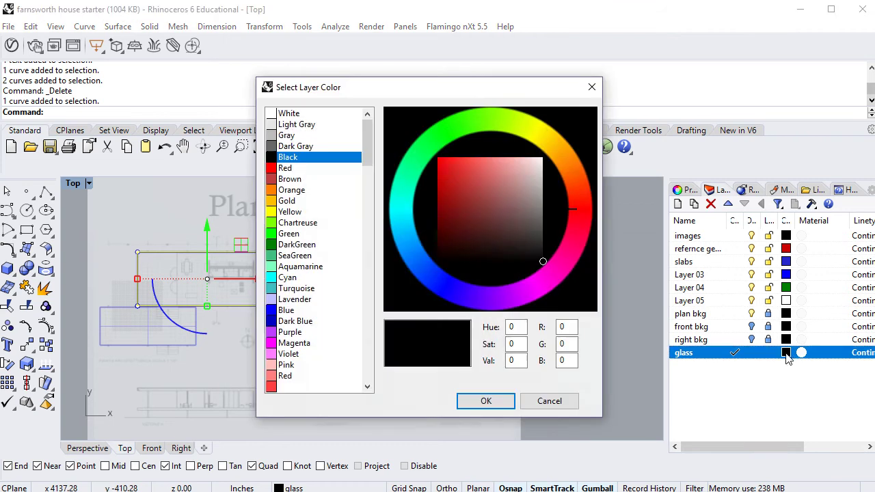
left_click(401, 207)
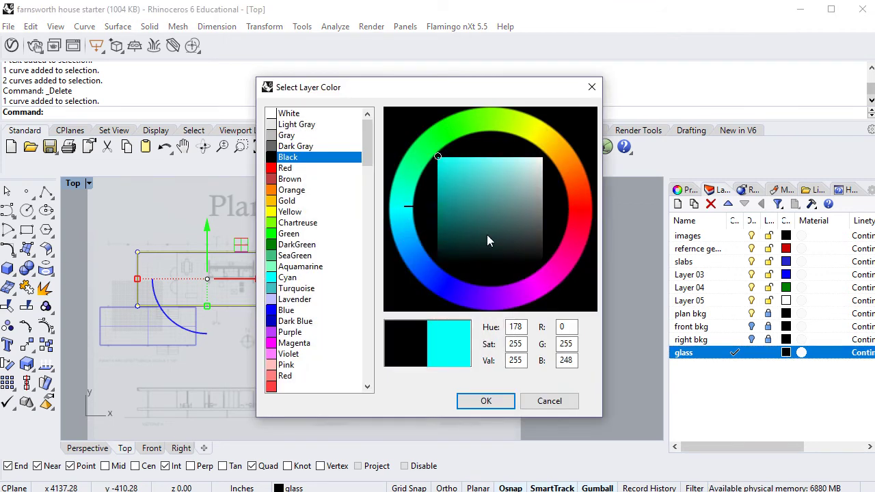
left_click(486, 167)
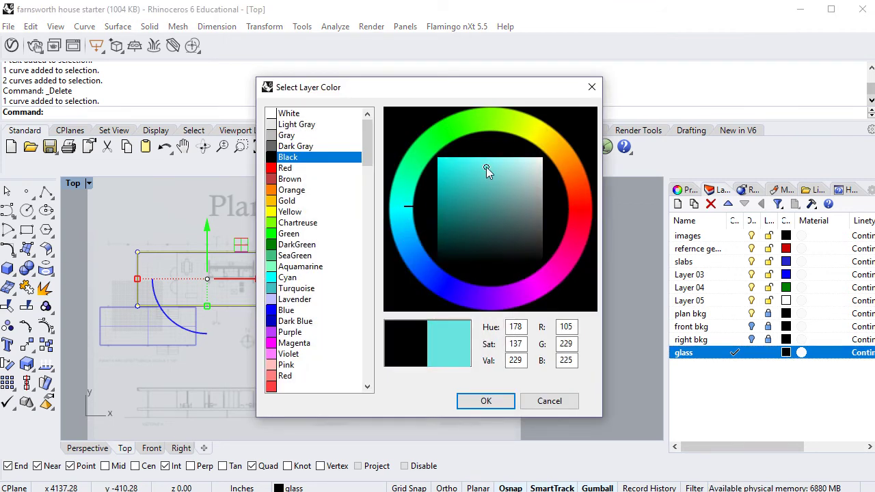
left_click(486, 401)
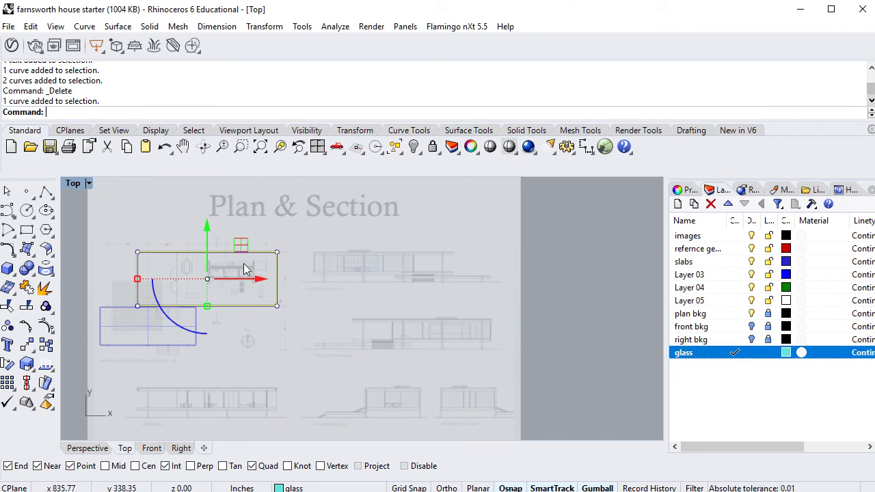
- Offset the selected house slab outline 4 inches to the inside with the Offset command
scroll(290, 281, "up", 5)
right_click_drag(460, 273, 551, 314)
type("ffset")
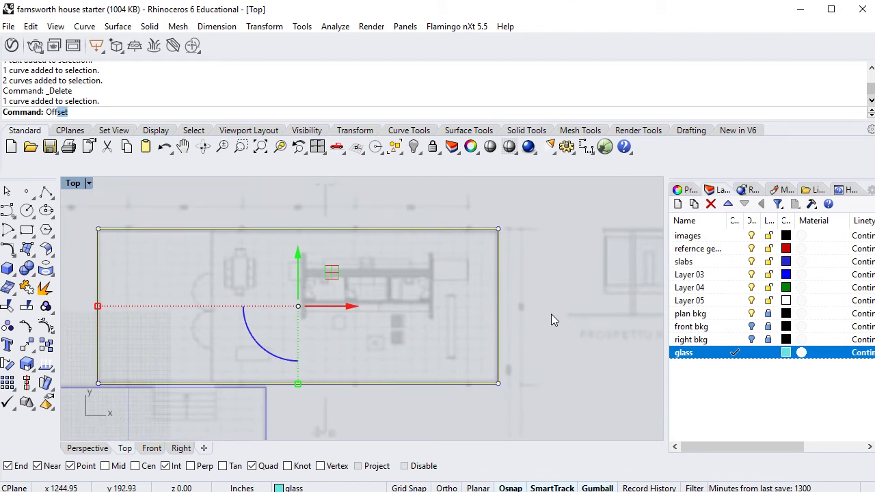
key("Return")
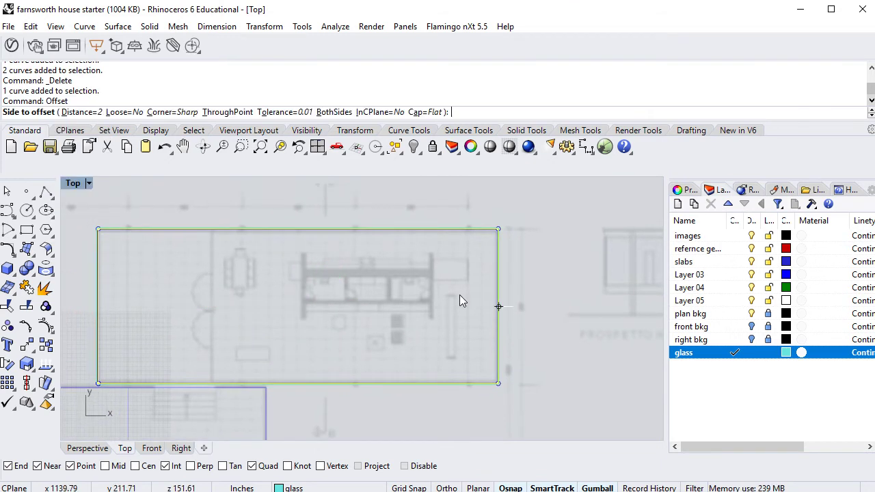
scroll(464, 328, "up", 5)
right_click_drag(466, 336, 151, 291)
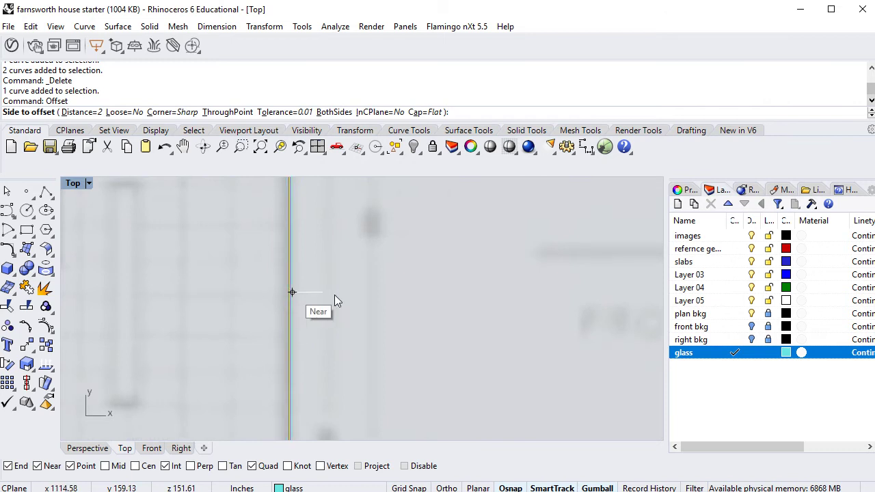
scroll(338, 296, "up", 5)
right_click_drag(231, 311, 405, 288)
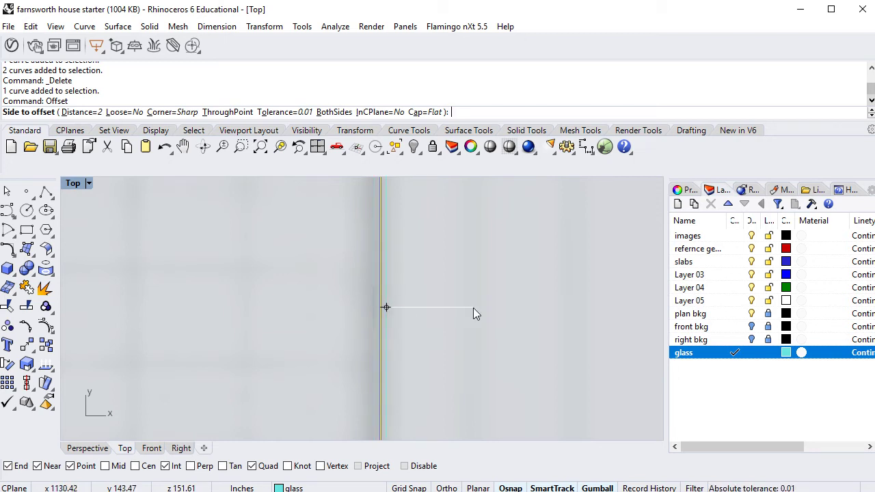
left_click(96, 114)
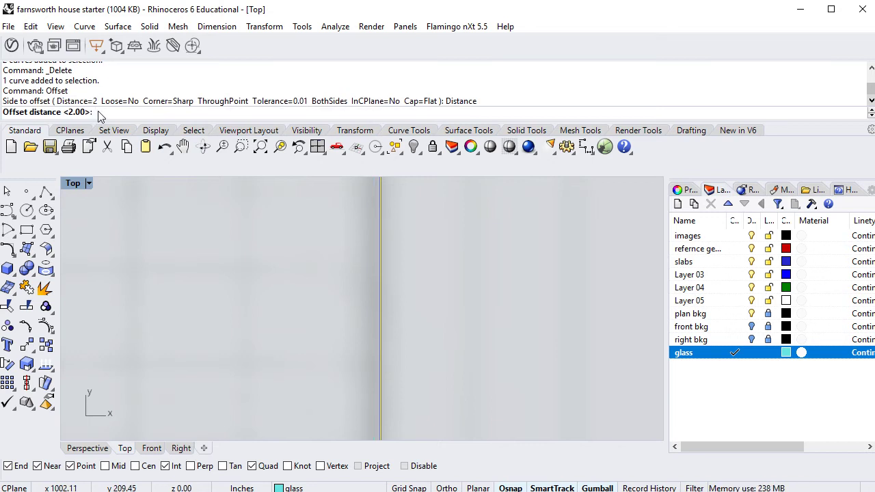
type("4")
key("Return")
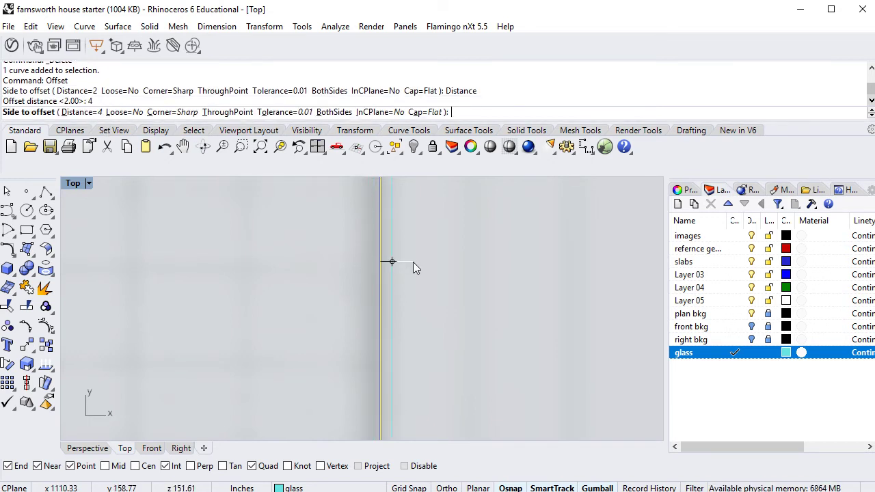
left_click(341, 295)
- Move the two left-end control points of the glass outline along X to the interior glass wall line on the plan
scroll(404, 307, "down", 6)
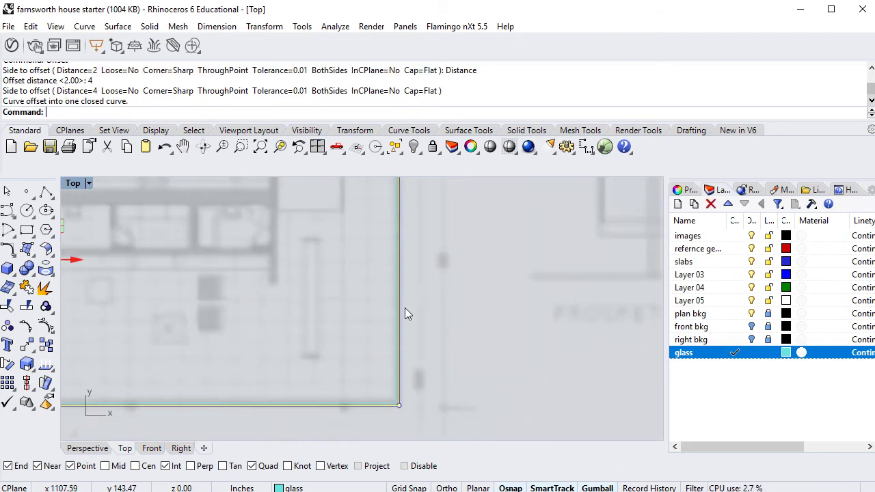
left_click(445, 331)
right_click_drag(331, 360, 538, 319)
right_click_drag(284, 313, 522, 316)
right_click_drag(329, 306, 407, 307)
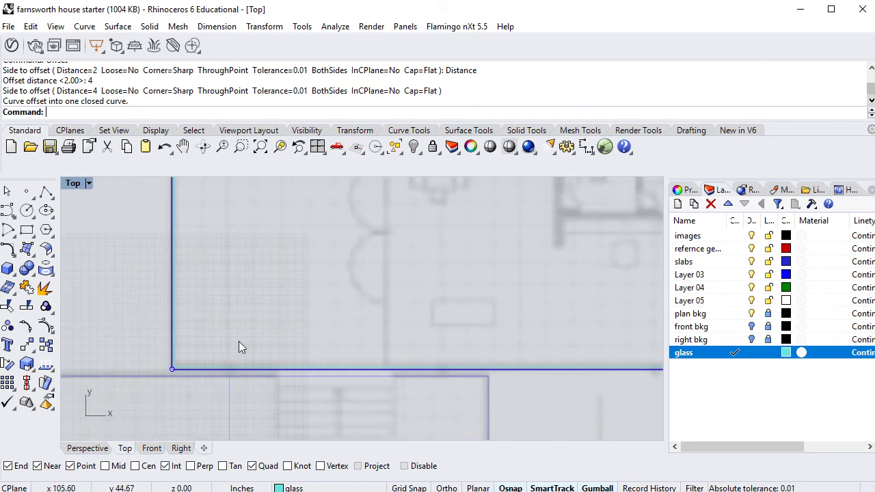
left_click(175, 337)
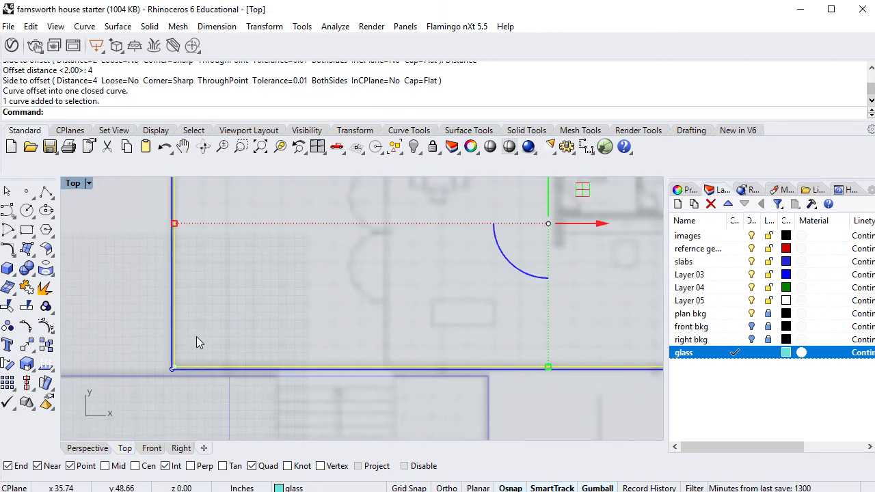
scroll(216, 342, "down", 4)
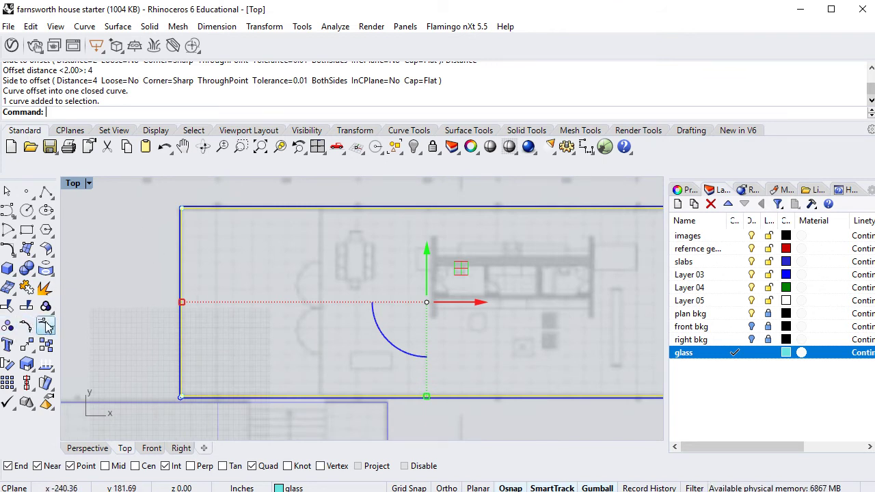
left_click(183, 210)
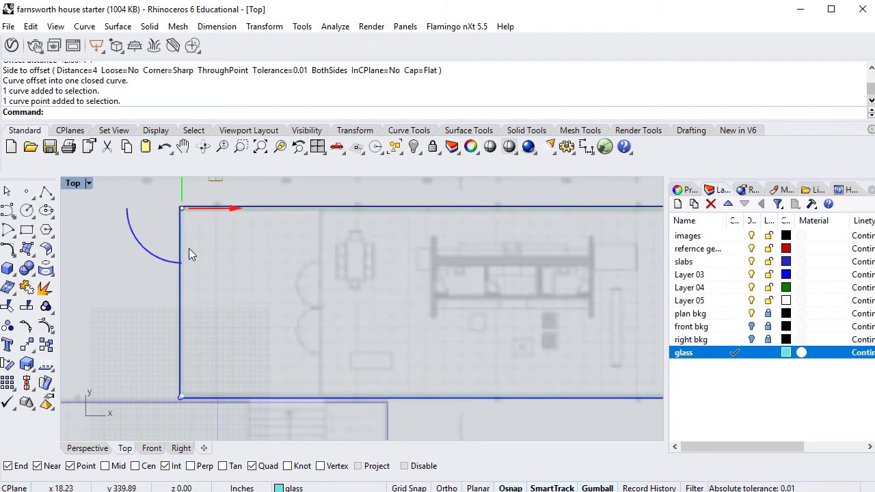
left_click(181, 397, "shift")
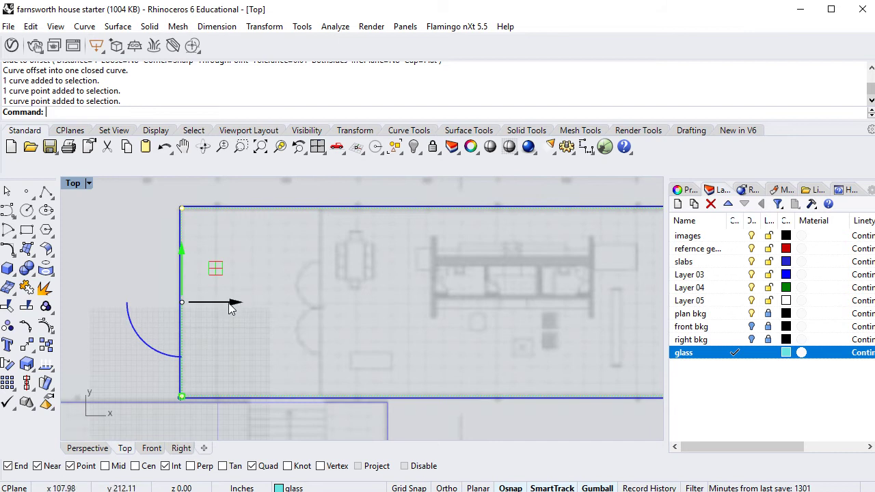
left_click_drag(249, 303, 320, 302)
- Undo the accidental rotation of the two glass outline points and clear the selection
left_click(274, 304)
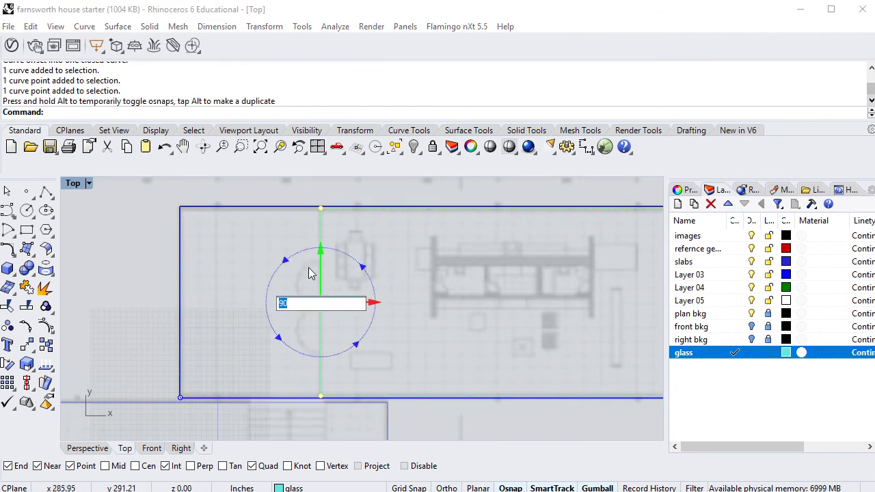
left_click(244, 246)
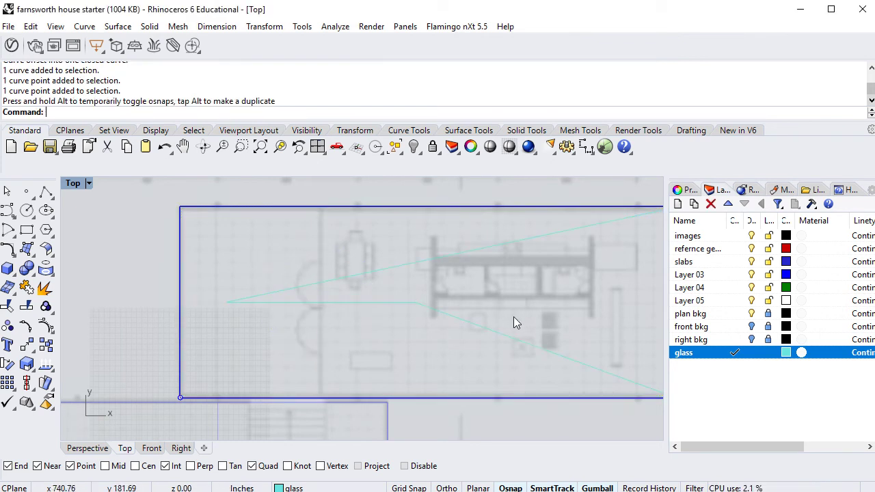
scroll(514, 316, "down", 4)
right_click_drag(480, 301, 397, 288)
key("ctrl+z")
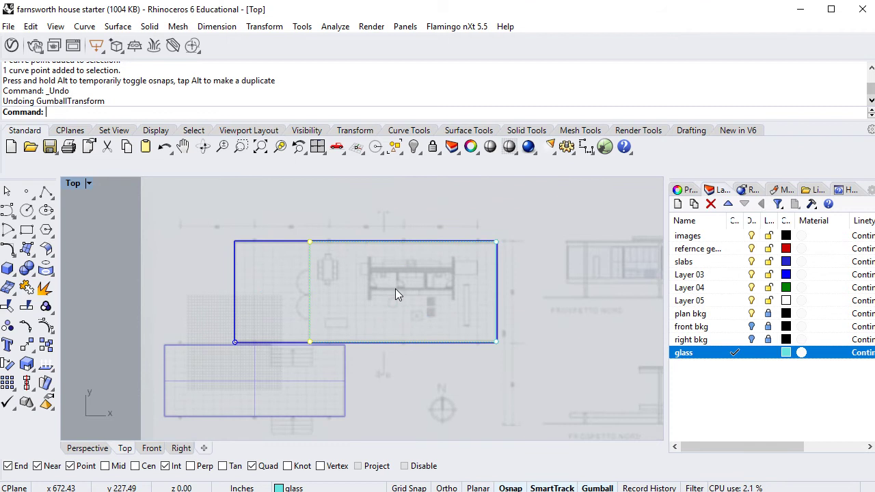
left_click(403, 273)
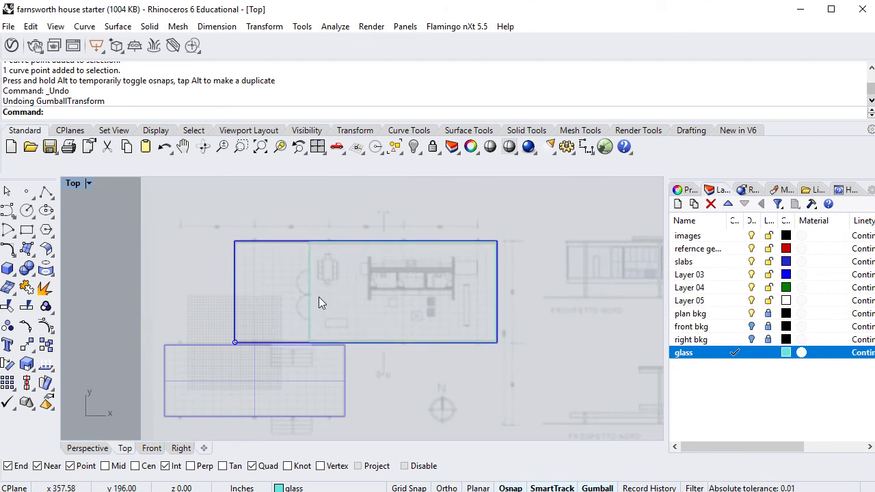
- Examine the shortened glass outline in the Perspective view, in relation to the slabs and the roof outline
scroll(310, 313, "up", 3)
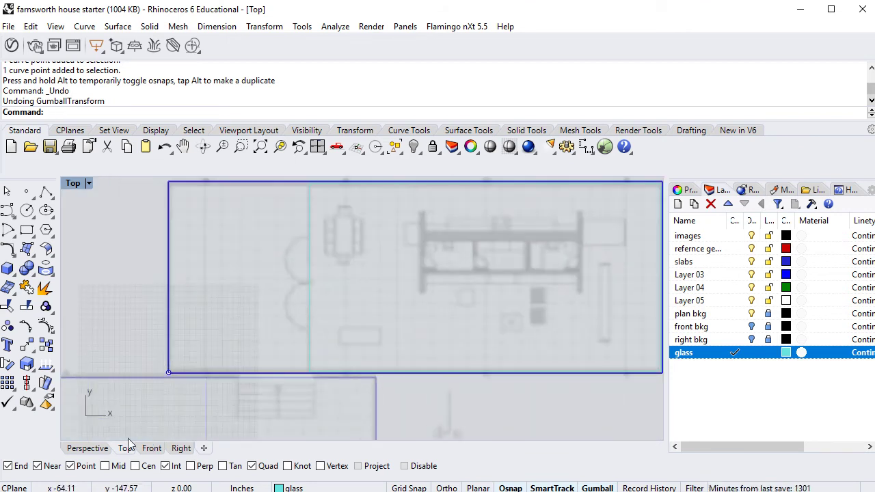
left_click(78, 451)
scroll(252, 357, "down", 8)
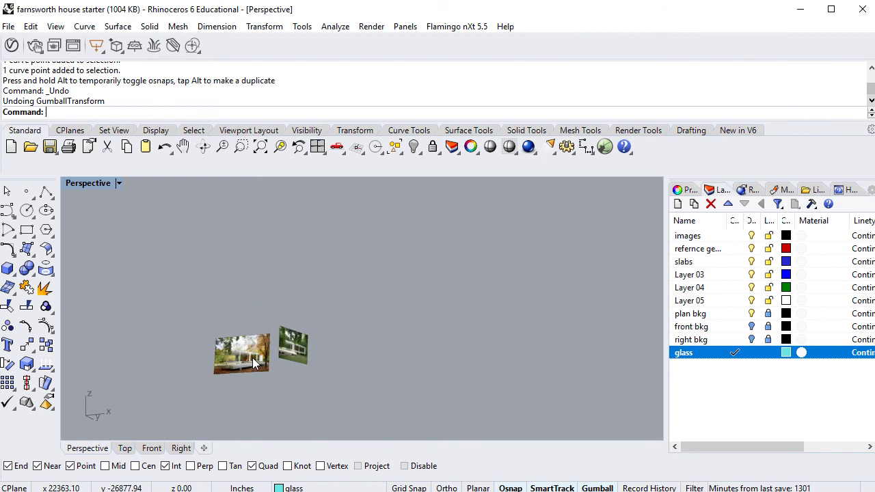
right_click_drag(249, 370, 322, 323)
scroll(322, 323, "up", 6)
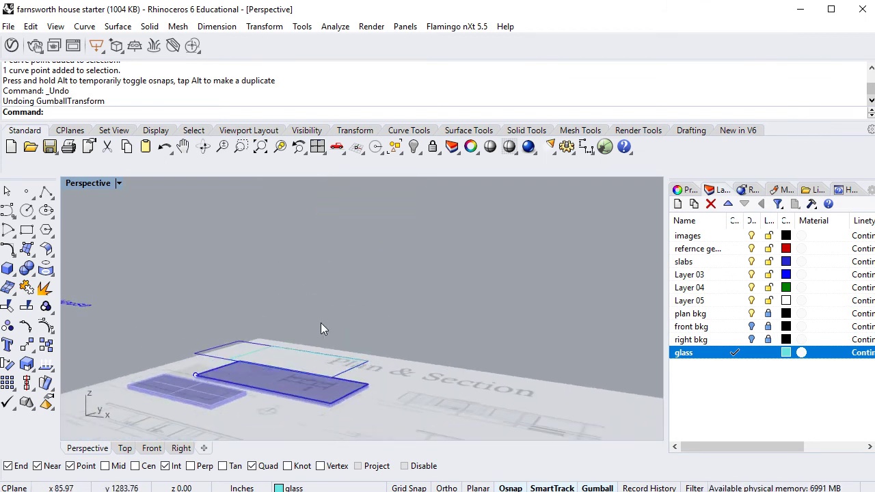
scroll(274, 347, "up", 8)
scroll(304, 343, "down", 4)
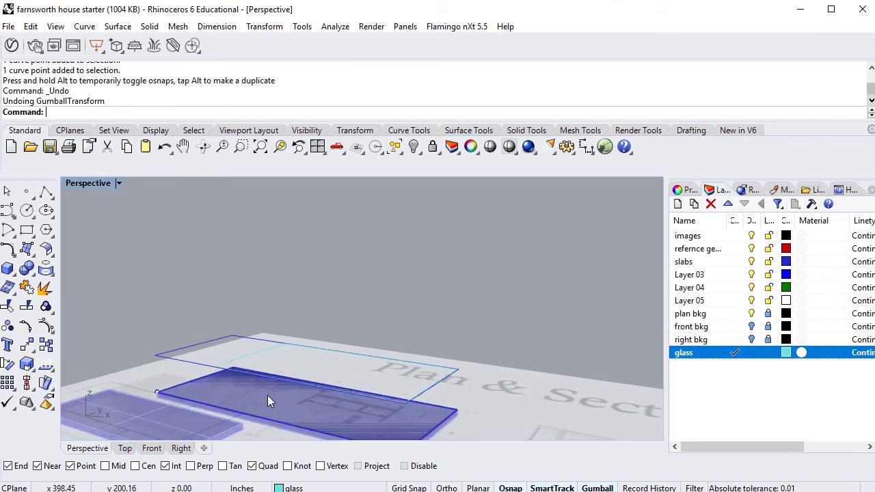
- Return to the Top view and undo the move of the glass outline's two end points
left_click(124, 448)
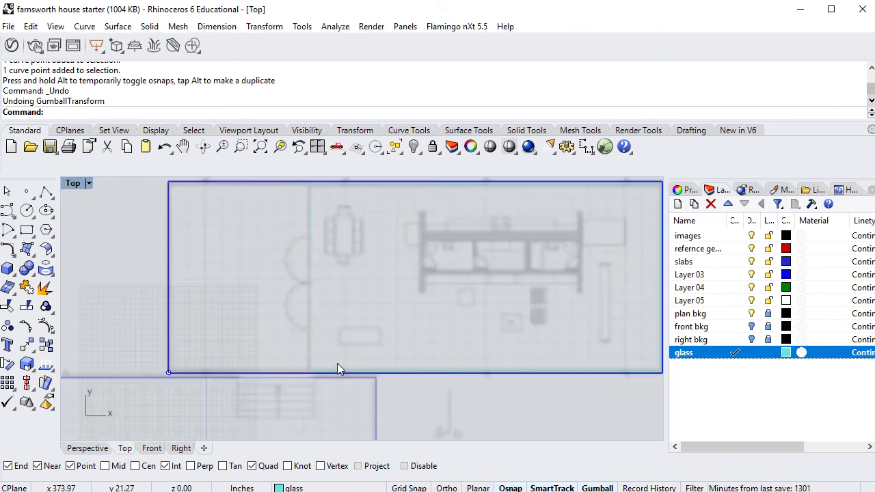
right_click_drag(337, 365, 312, 395)
key("ctrl+z")
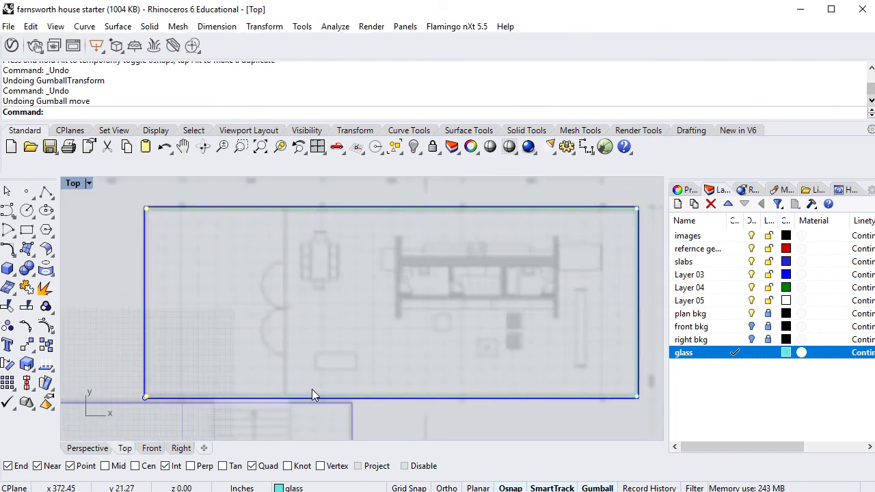
- Turn on the glass outline's control points and move the two left-end points along X to the plan's interior glass wall line
left_click(123, 224)
left_click(146, 228)
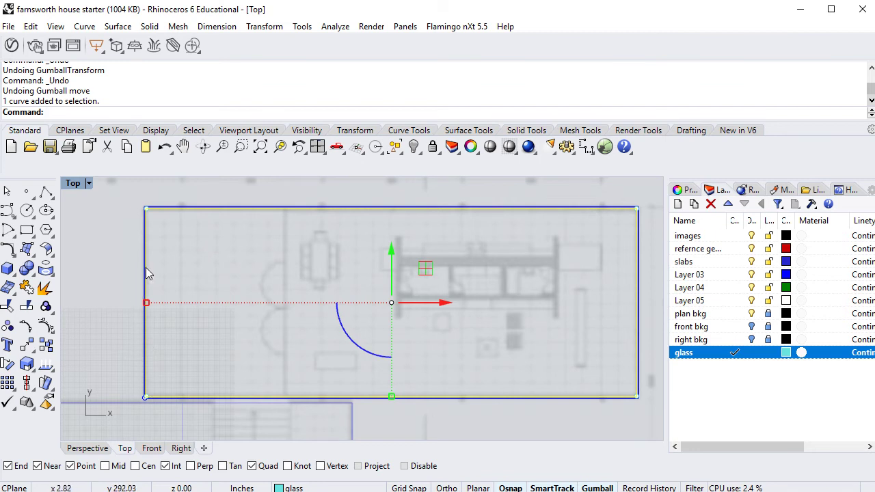
left_click(47, 330)
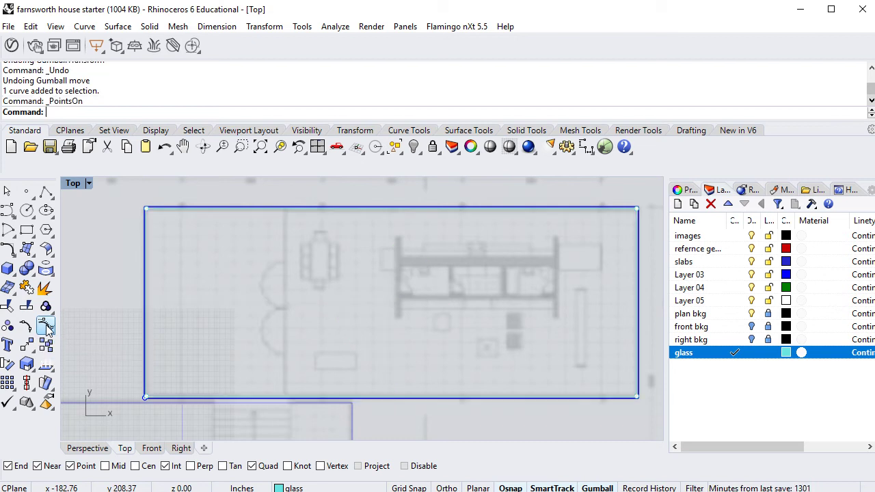
left_click(147, 209)
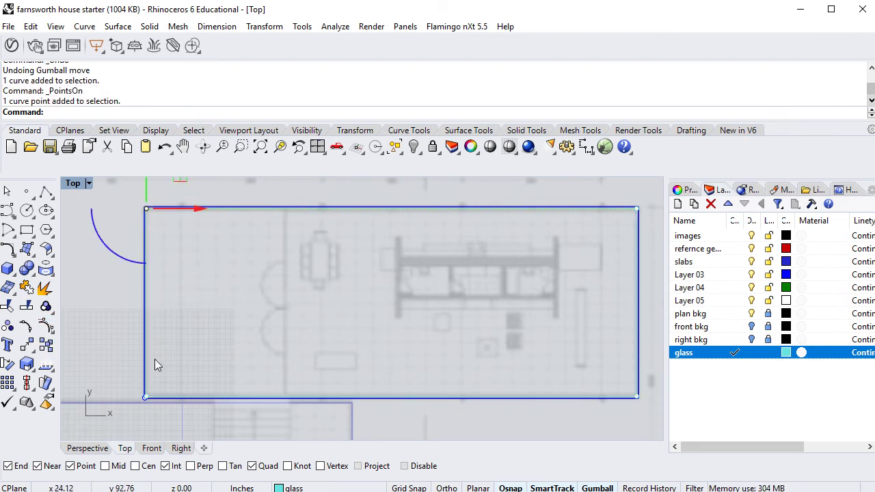
left_click(147, 397, "shift")
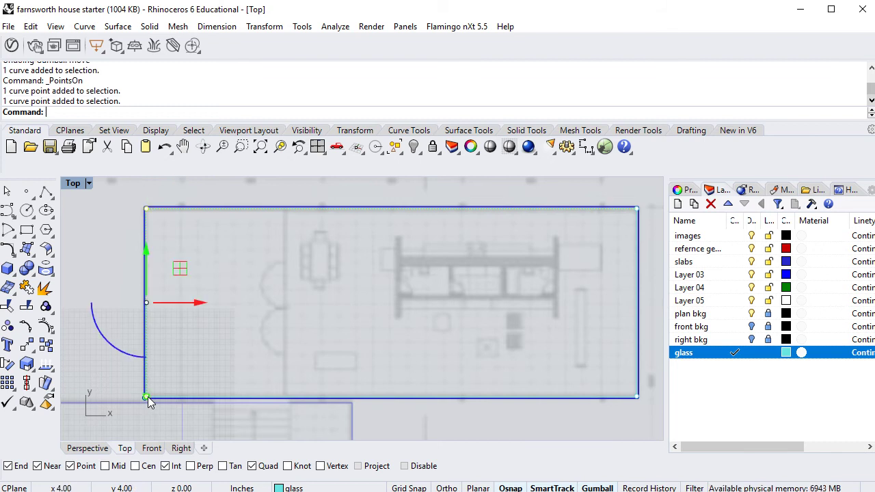
left_click_drag(198, 304, 284, 306)
left_click(189, 297)
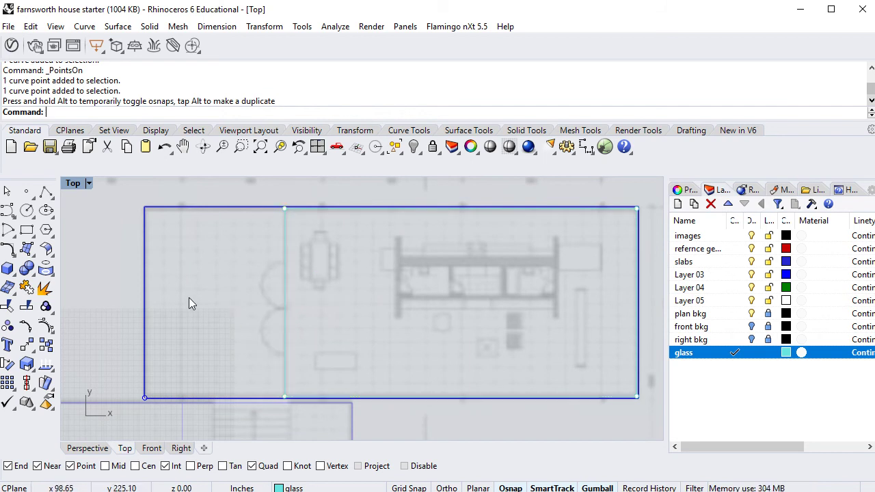
- Extrude the glass outline downward with ExtrudeCrv as an open-ended surface, snapping its height to the house slab's top in the Right view
left_click(91, 449)
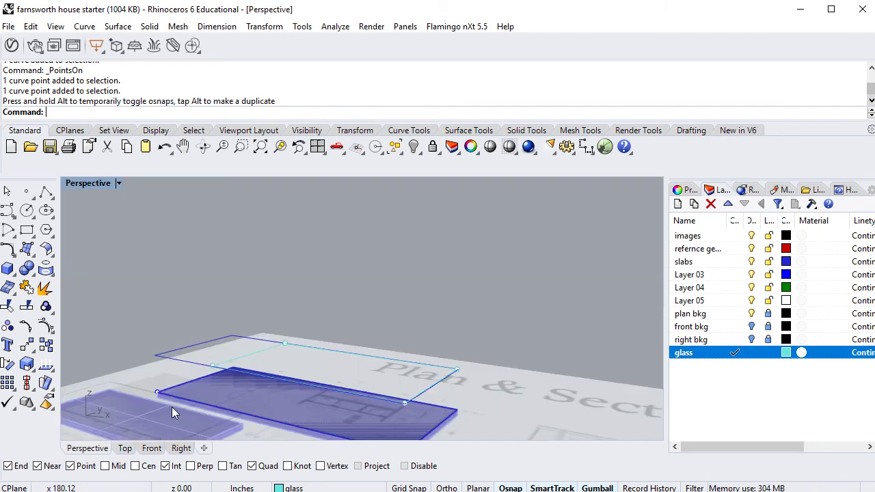
right_click_drag(219, 373, 336, 371)
left_click(335, 369)
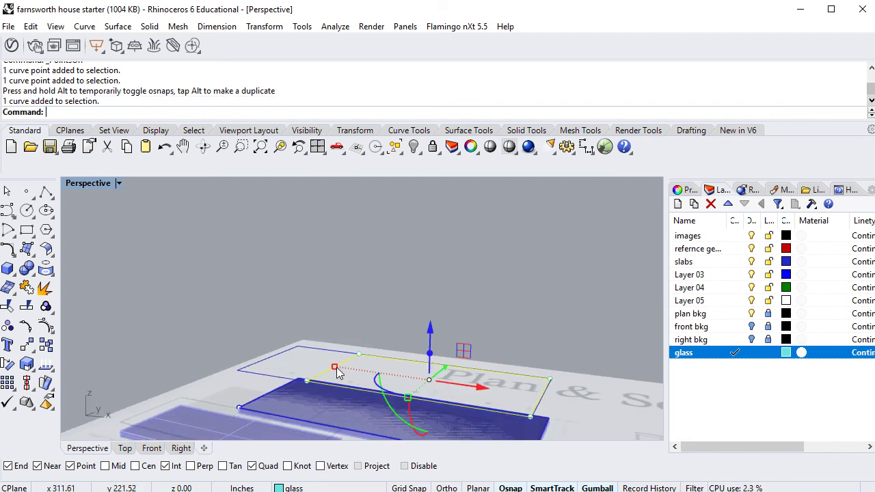
right_click_drag(336, 366, 323, 326)
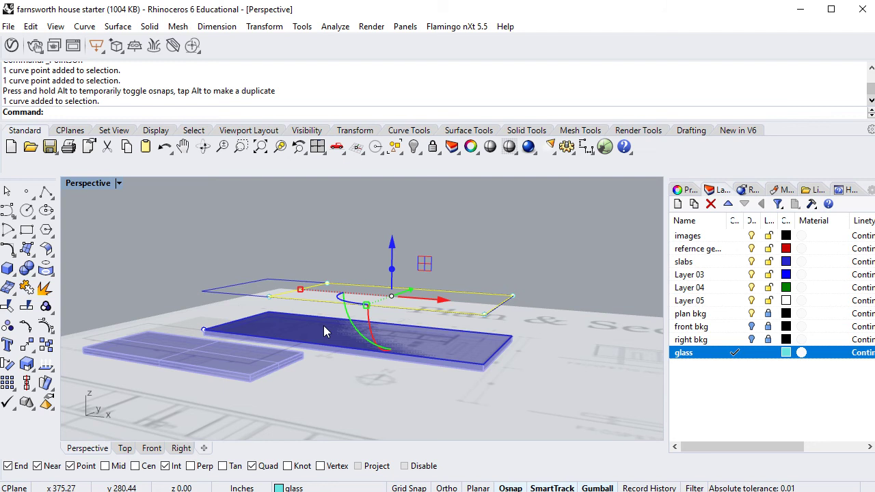
type("ExtrudeCrv")
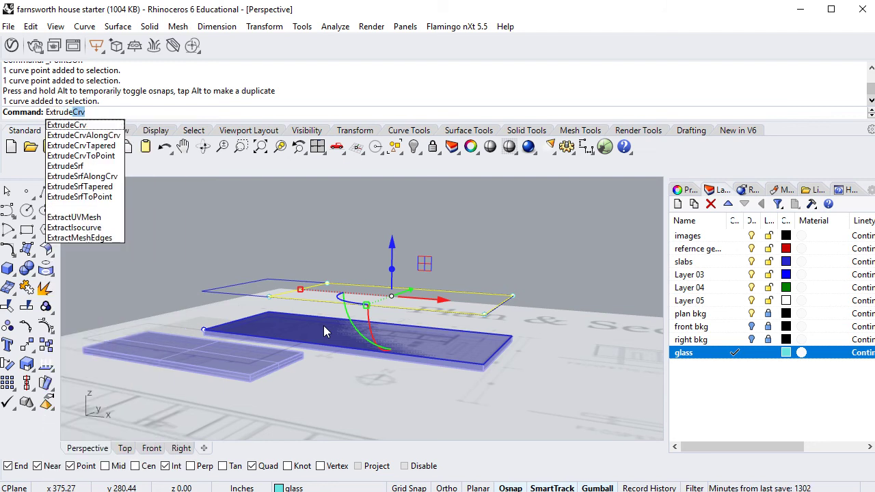
key("Return")
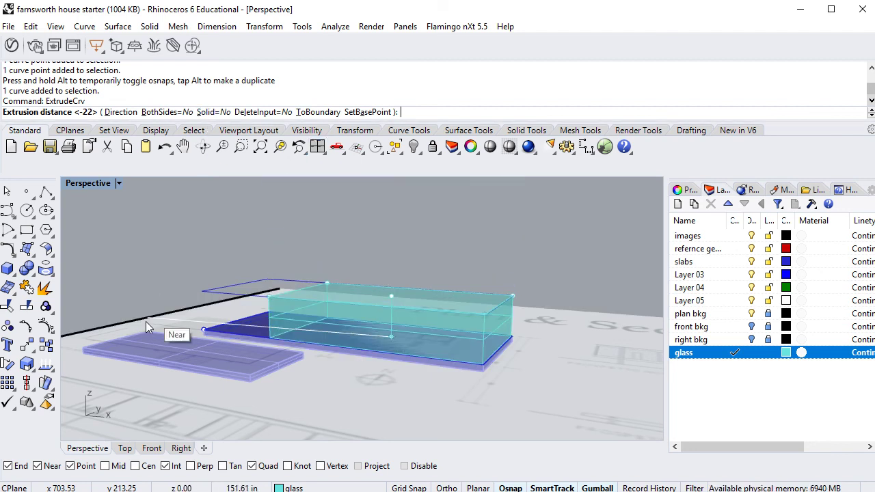
left_click(181, 448)
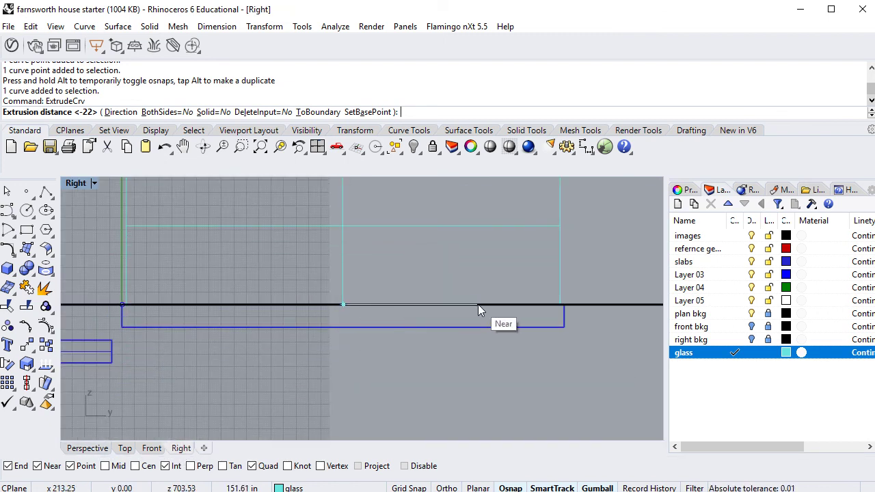
left_click(561, 312)
- Inspect the extruded glass walls between the slab and roof outline in the Right and Perspective views
scroll(453, 295, "down", 4)
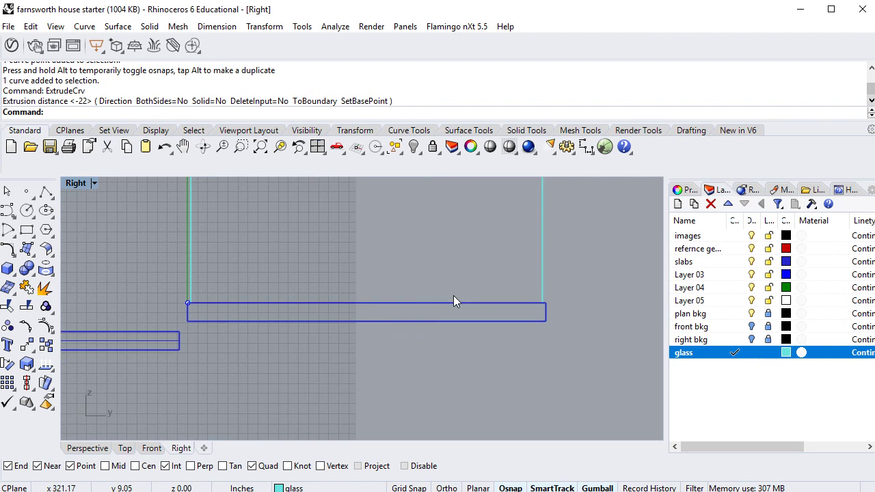
right_click_drag(392, 328, 391, 334)
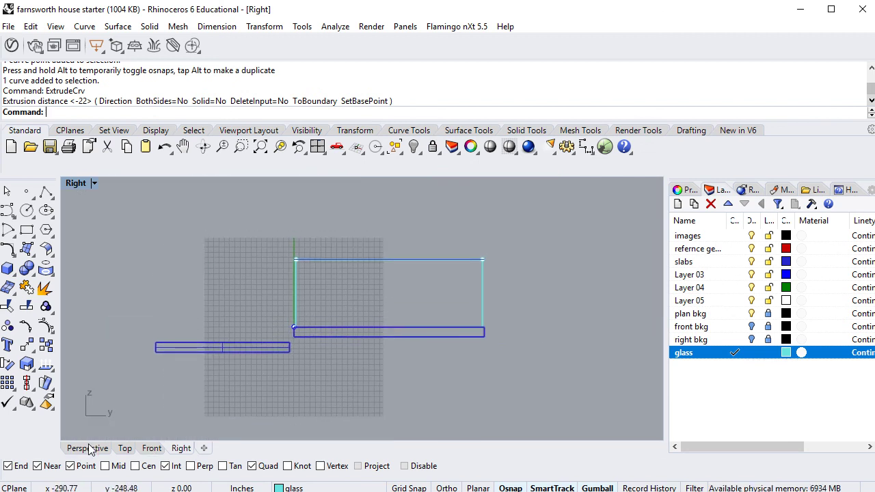
left_click(88, 448)
scroll(474, 259, "up", 4)
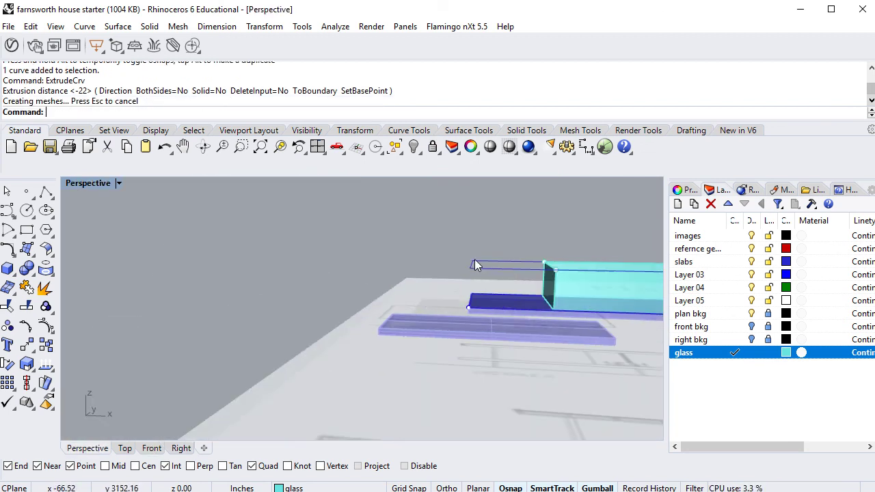
right_click_drag(474, 259, 444, 259)
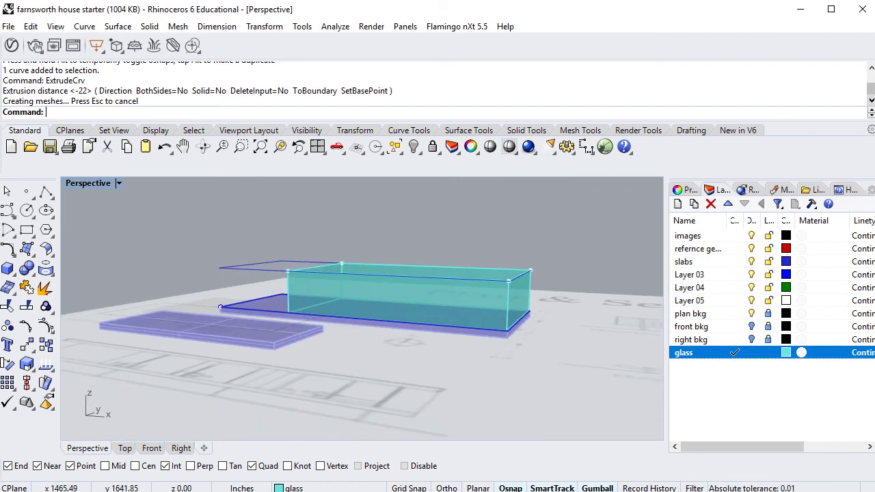